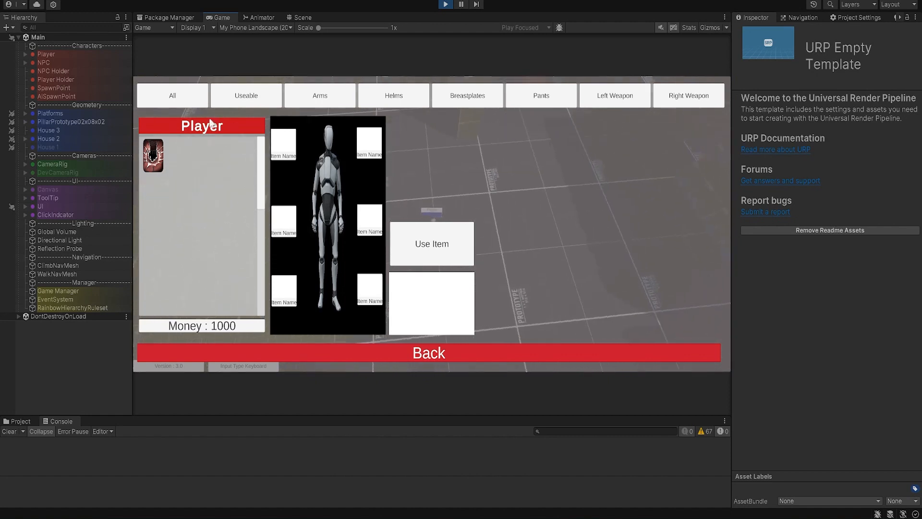
# Step: Filter the inventories to Arms and equip the player's arms item in the matching equipment slot
pyautogui.moveTo(154, 152)
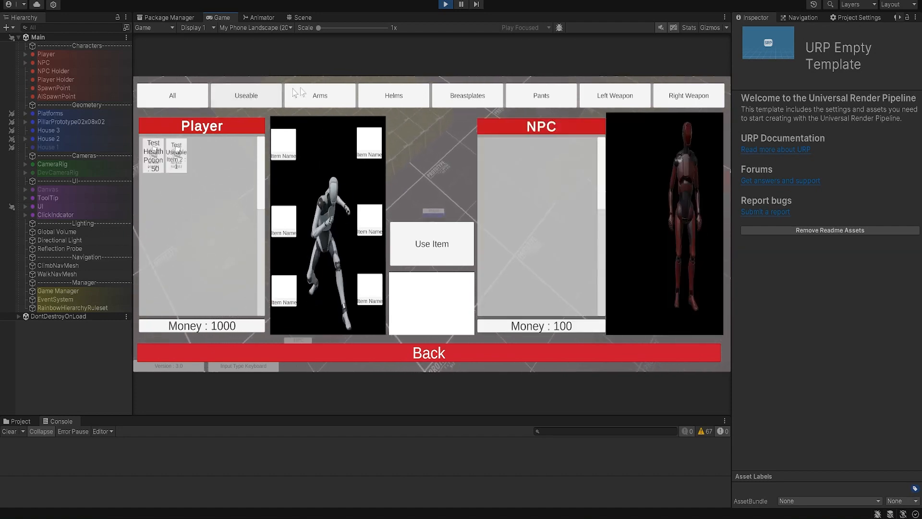
pyautogui.click(319, 92)
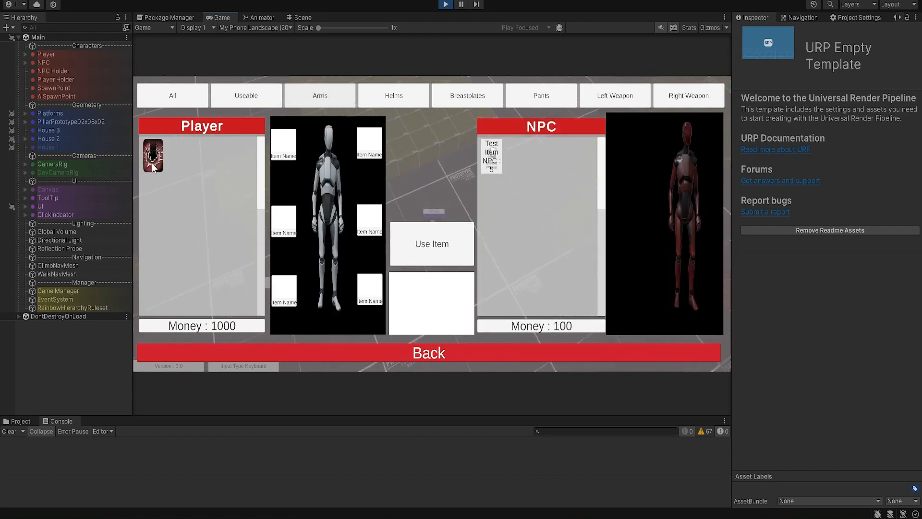
pyautogui.moveTo(154, 167); pyautogui.dragTo(287, 148)
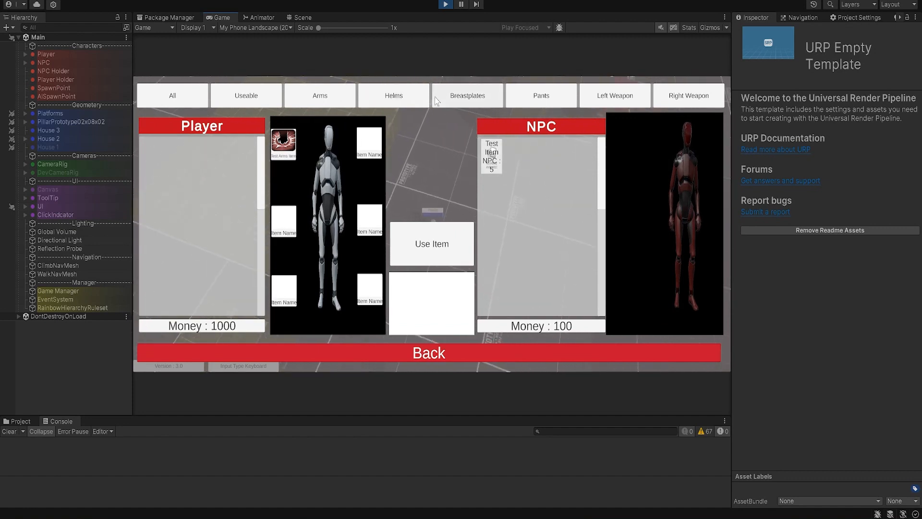
# Step: Filter the inventories to Helms and try to place the helm item in a slot meant for another item type
pyautogui.click(416, 99)
pyautogui.moveTo(153, 155); pyautogui.dragTo(360, 149)
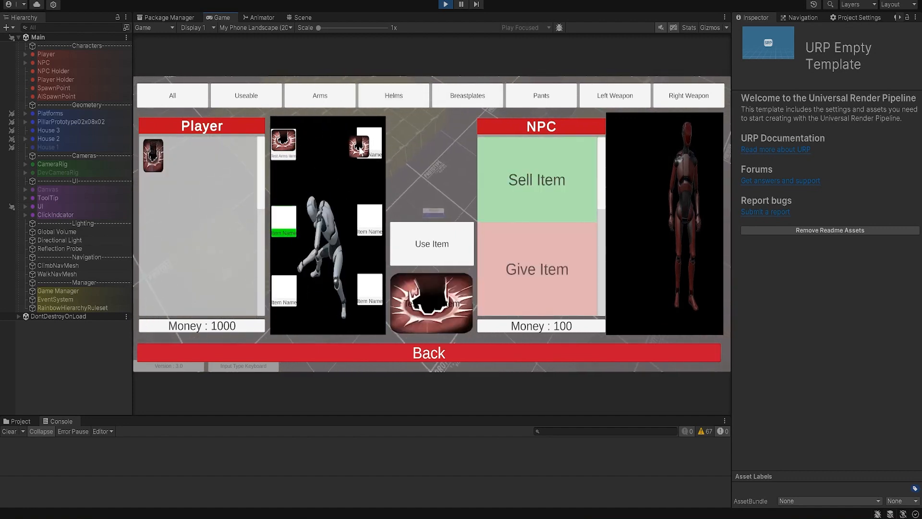
pyautogui.moveTo(167, 171); pyautogui.dragTo(179, 164)
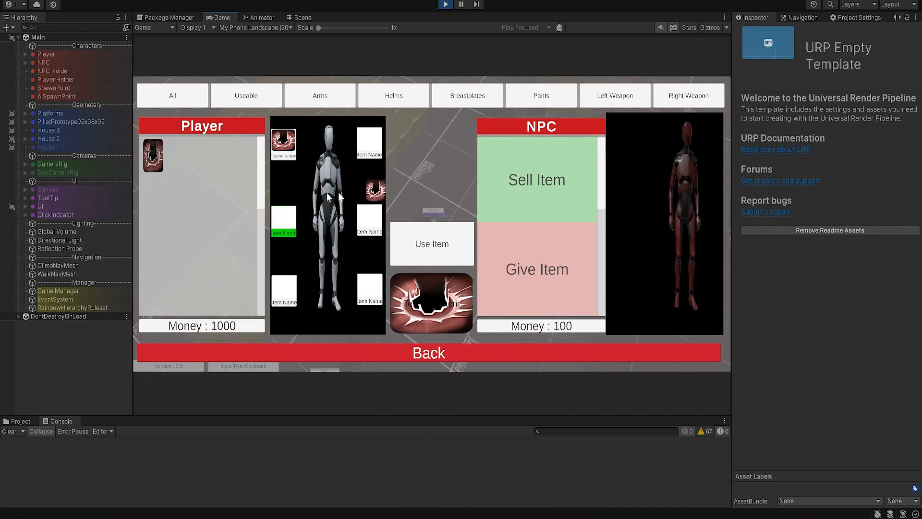
pyautogui.moveTo(163, 178); pyautogui.dragTo(496, 159)
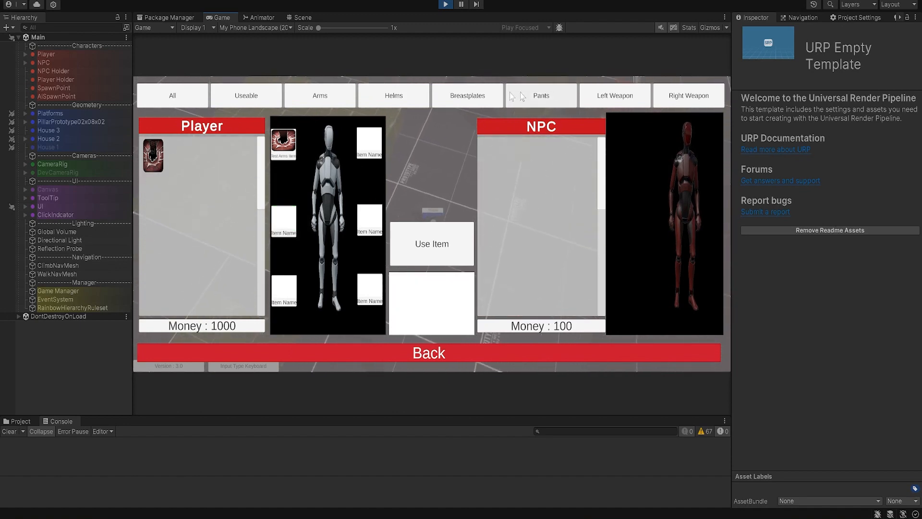
# Step: Show all items and try to move the Test Item NPC to the player with Get Item
pyautogui.click(183, 105)
pyautogui.moveTo(493, 153); pyautogui.dragTo(465, 166)
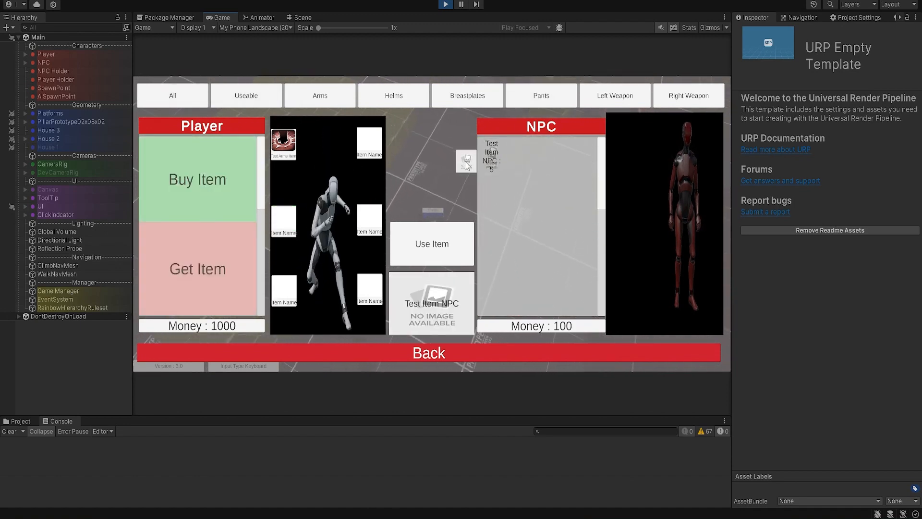
pyautogui.moveTo(284, 178); pyautogui.dragTo(220, 266)
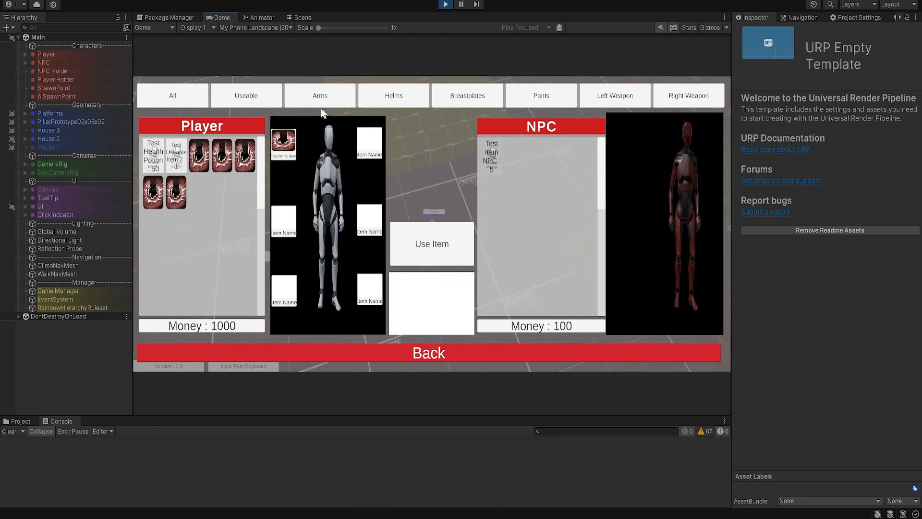
# Step: Filter the inventories to Useable, inspect the Test Health Potion's tooltip and use the potion twice on the player
pyautogui.click(278, 99)
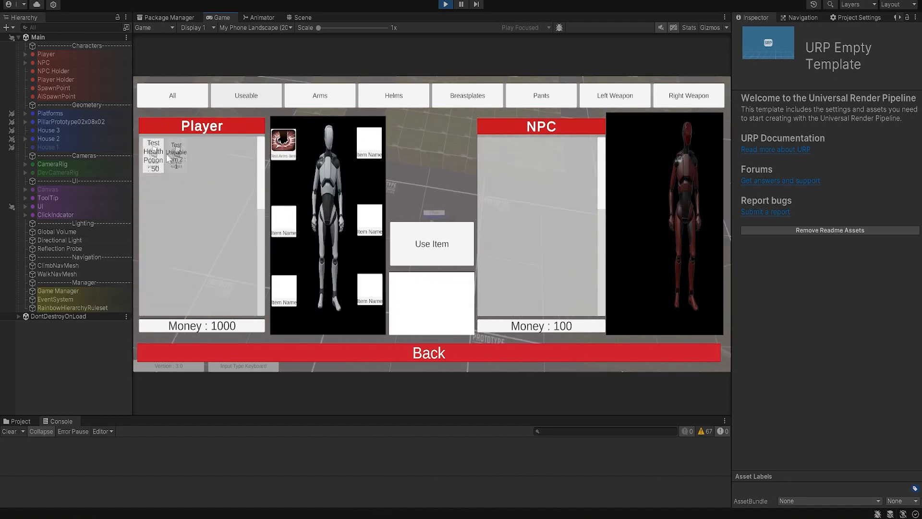
pyautogui.moveTo(160, 163)
pyautogui.moveTo(160, 162)
pyautogui.mouseDown()
pyautogui.moveTo(177, 155)
pyautogui.moveTo(382, 213)
pyautogui.moveTo(411, 212)
pyautogui.moveTo(166, 153)
pyautogui.mouseUp()
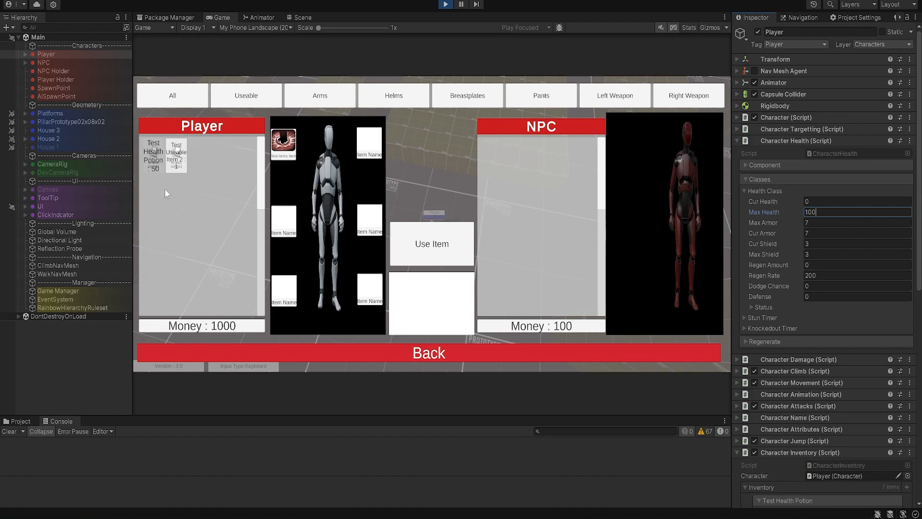
pyautogui.moveTo(154, 163)
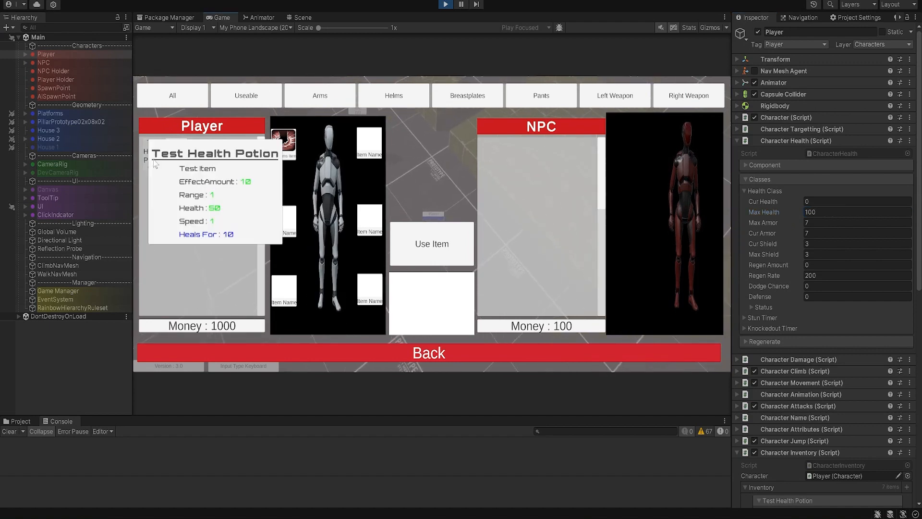
pyautogui.moveTo(155, 164); pyautogui.dragTo(422, 206)
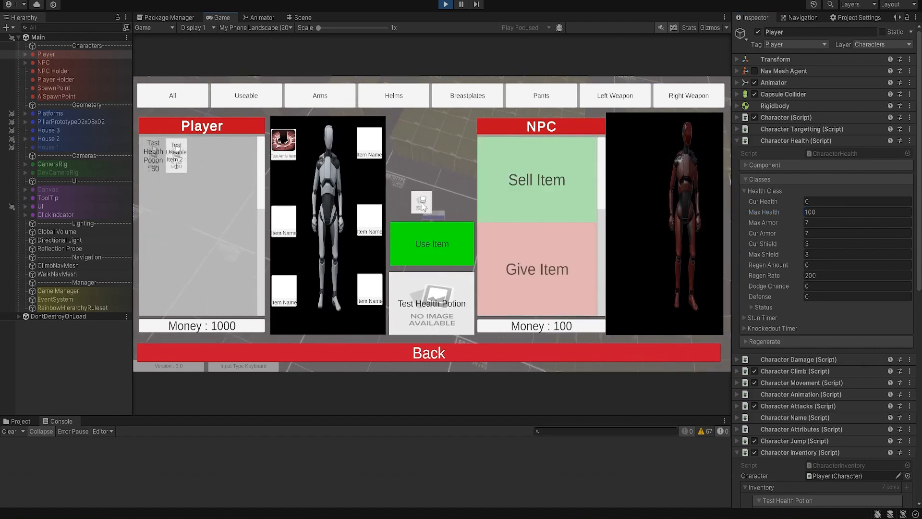
pyautogui.moveTo(439, 236)
pyautogui.mouseDown()
pyautogui.moveTo(430, 241)
pyautogui.moveTo(438, 247)
pyautogui.moveTo(480, 180)
pyautogui.moveTo(601, 197)
pyautogui.moveTo(582, 174)
pyautogui.moveTo(517, 215)
pyautogui.moveTo(525, 174)
pyautogui.moveTo(492, 228)
pyautogui.moveTo(543, 182)
pyautogui.moveTo(590, 192)
pyautogui.moveTo(551, 187)
pyautogui.moveTo(545, 197)
pyautogui.moveTo(583, 230)
pyautogui.moveTo(485, 226)
pyautogui.moveTo(454, 248)
pyautogui.moveTo(399, 211)
pyautogui.moveTo(500, 272)
pyautogui.moveTo(485, 226)
pyautogui.moveTo(423, 211)
pyautogui.moveTo(437, 245)
pyautogui.moveTo(427, 251)
pyautogui.mouseUp()
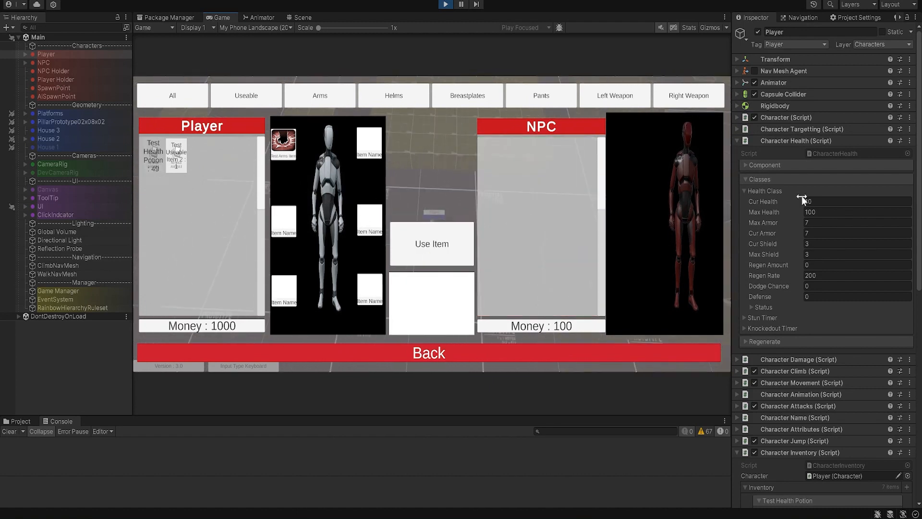
pyautogui.moveTo(156, 160); pyautogui.dragTo(430, 261)
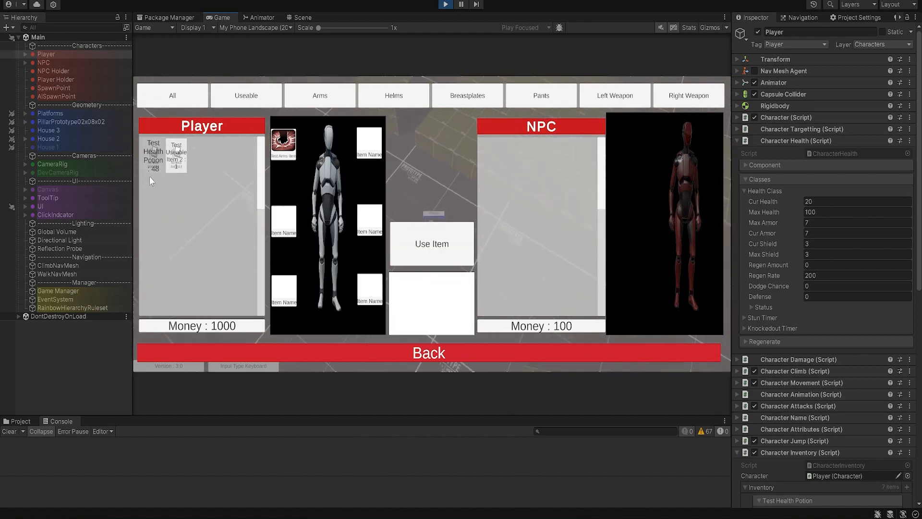
# Step: Sell one Test Health Potion to the NPC and give it another one for free
pyautogui.moveTo(154, 173)
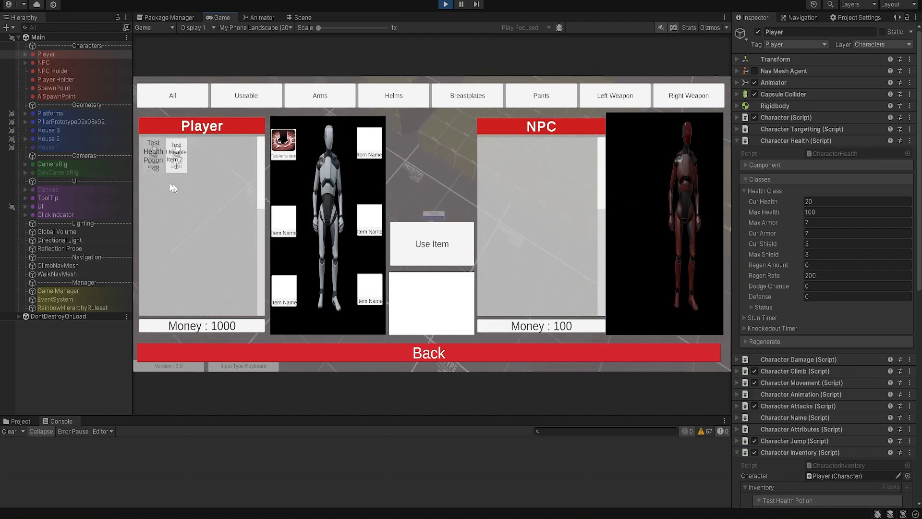
pyautogui.moveTo(154, 156); pyautogui.dragTo(501, 166)
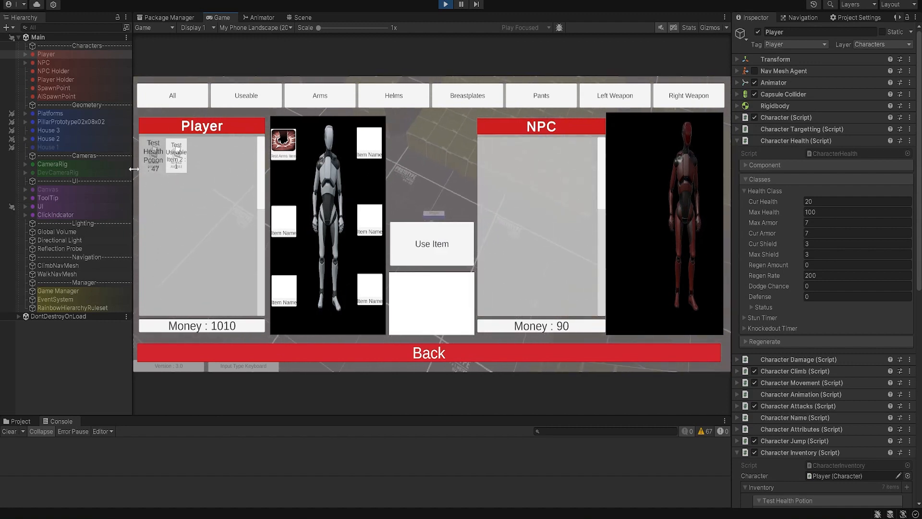
pyautogui.moveTo(154, 156); pyautogui.dragTo(535, 272)
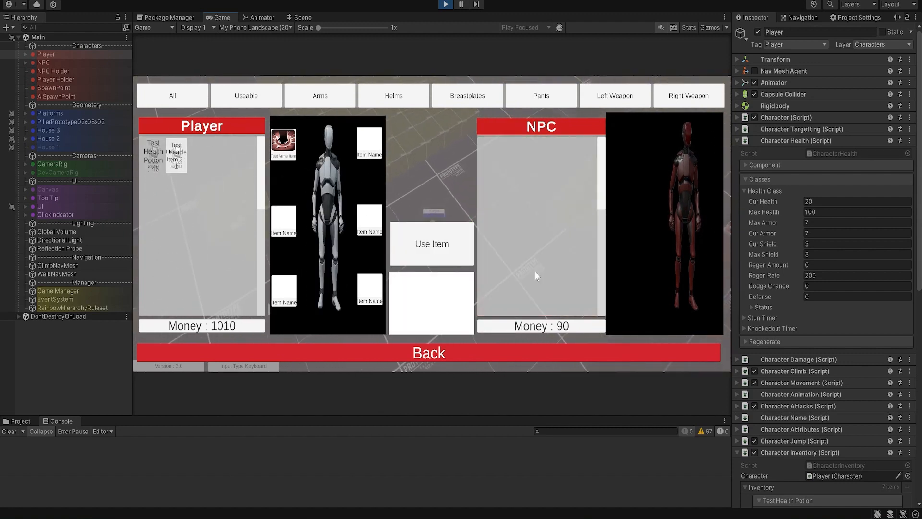
# Step: Switch through the All and Useable filters to Helms and sell the player's helm item to the NPC
pyautogui.click(176, 104)
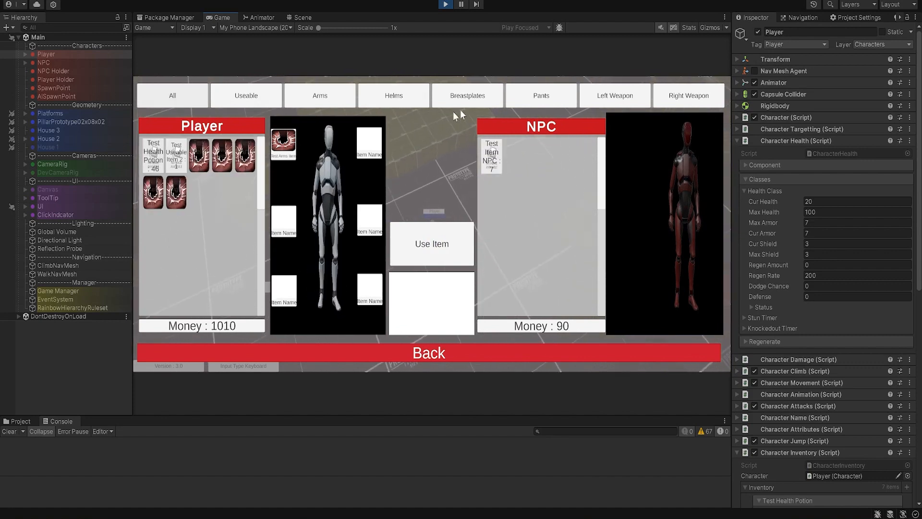
pyautogui.click(246, 96)
pyautogui.click(394, 96)
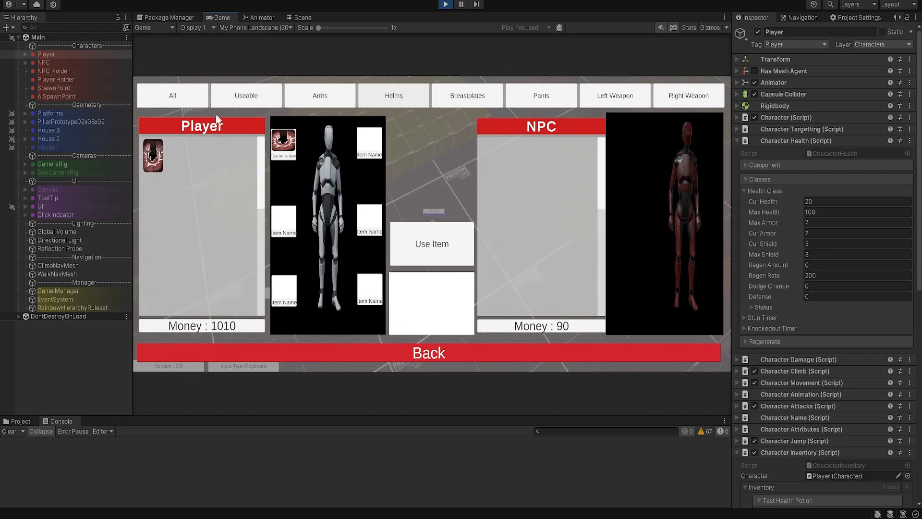
pyautogui.moveTo(144, 163); pyautogui.dragTo(519, 197)
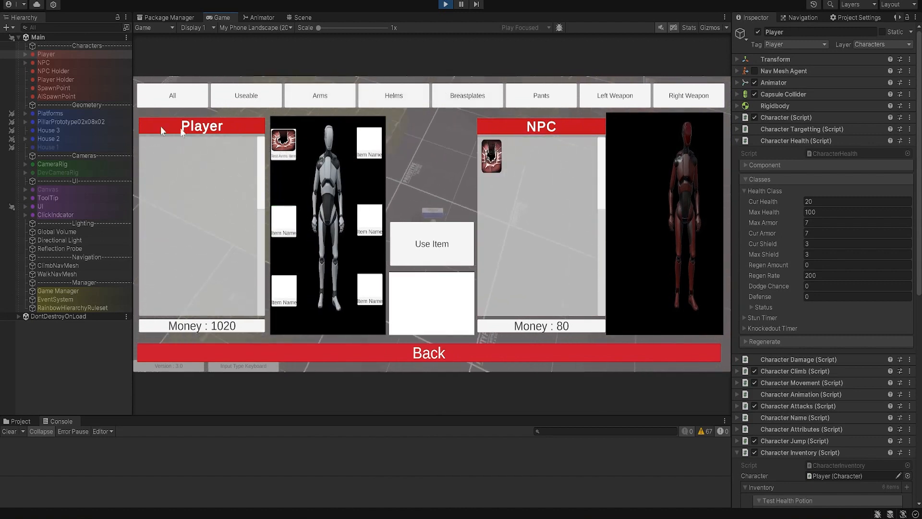
# Step: Filter the inventories to Breastplates and give the player's breastplate item to the NPC for free
pyautogui.click(246, 95)
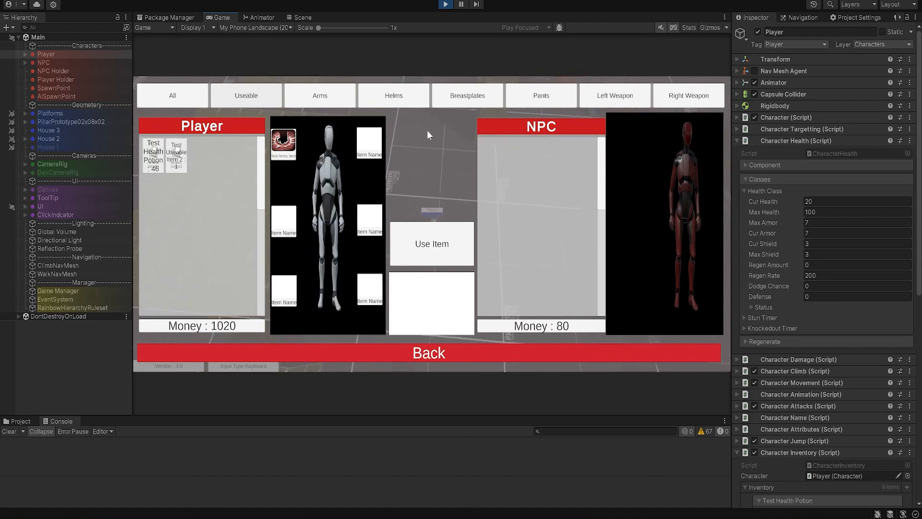
pyautogui.click(440, 105)
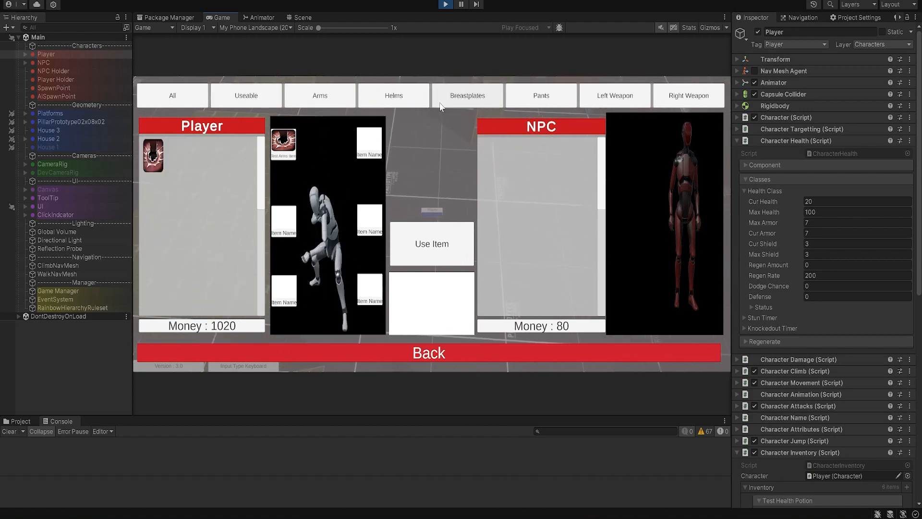
pyautogui.moveTo(153, 155); pyautogui.dragTo(514, 240)
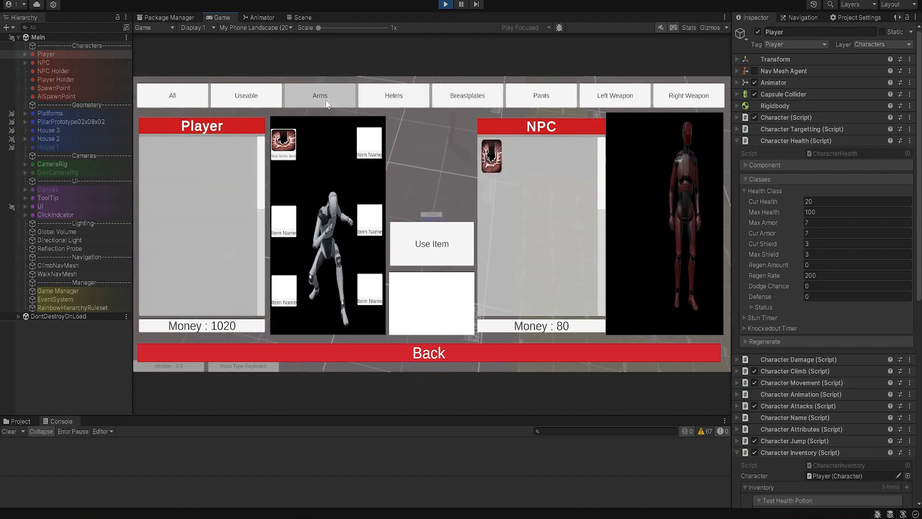
# Step: Check the Useable and Pants filters and inspect the tooltip of the player's pants item
pyautogui.click(246, 96)
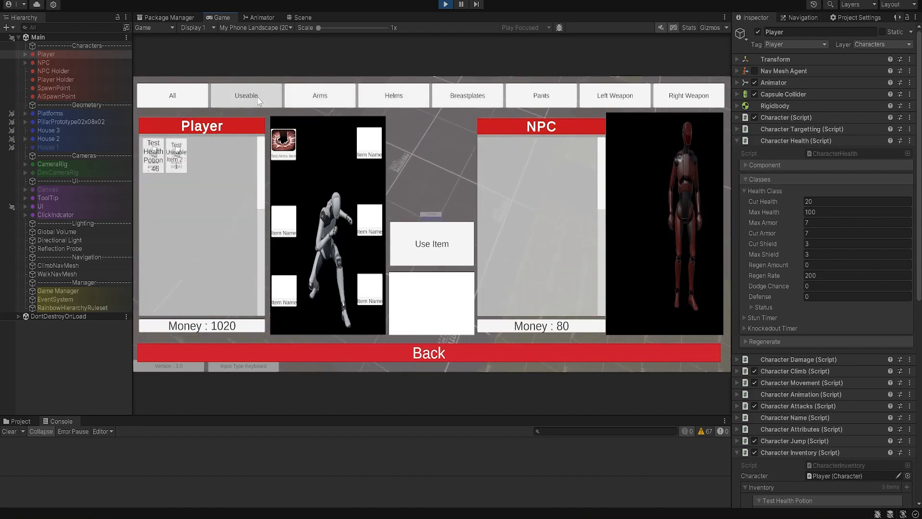
pyautogui.click(469, 96)
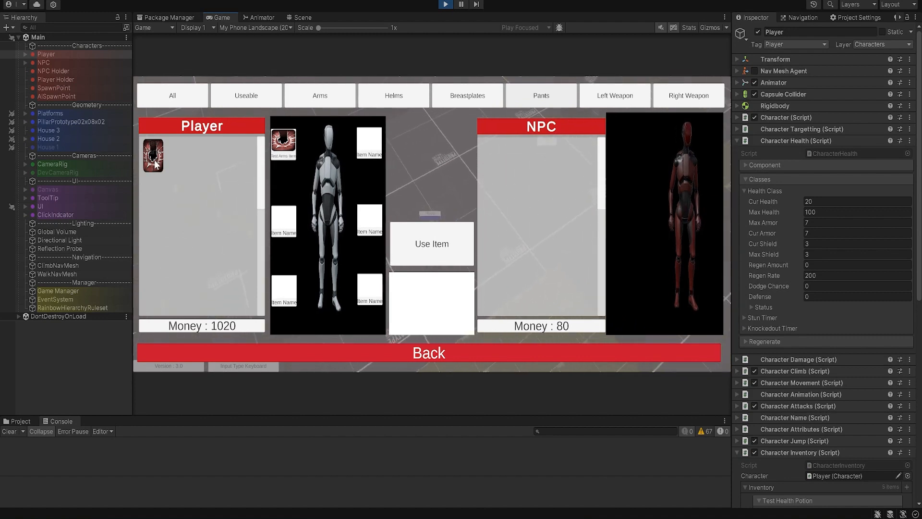
pyautogui.moveTo(156, 165)
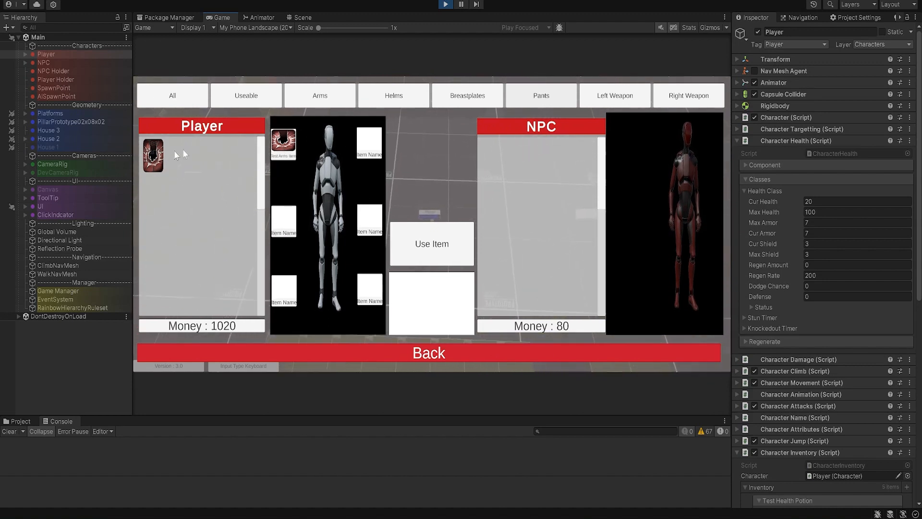
# Step: Show all items, equip the pants item in its matching equipment slot and inspect the equipped item's tooltip
pyautogui.click(173, 95)
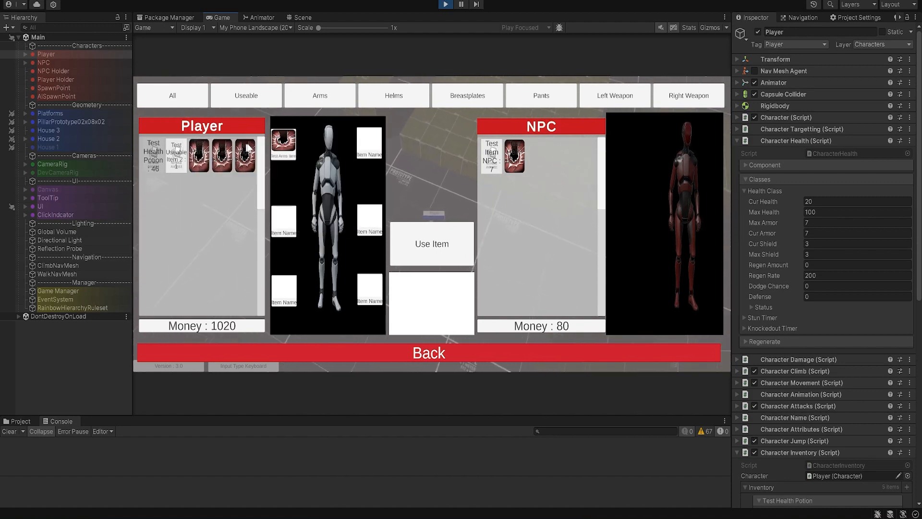
pyautogui.moveTo(280, 148)
pyautogui.moveTo(201, 164)
pyautogui.moveTo(201, 164); pyautogui.dragTo(365, 148)
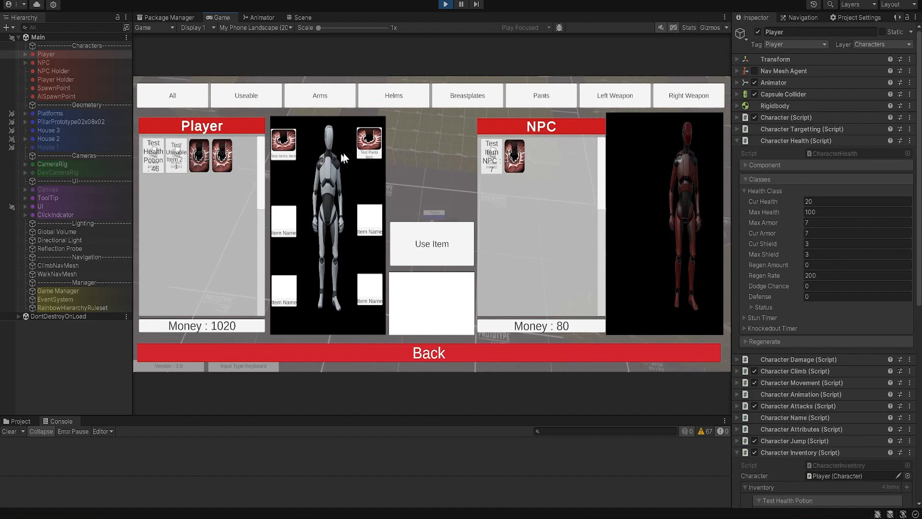
pyautogui.moveTo(368, 152)
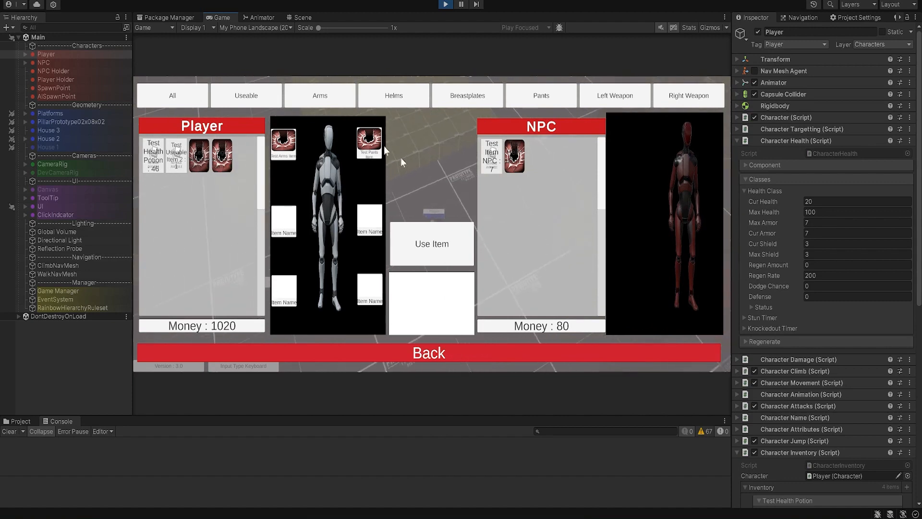
# Step: Leave the inventory and main menu to the game, and reopen the inventory through the main menu
pyautogui.click(462, 355)
pyautogui.click(471, 343)
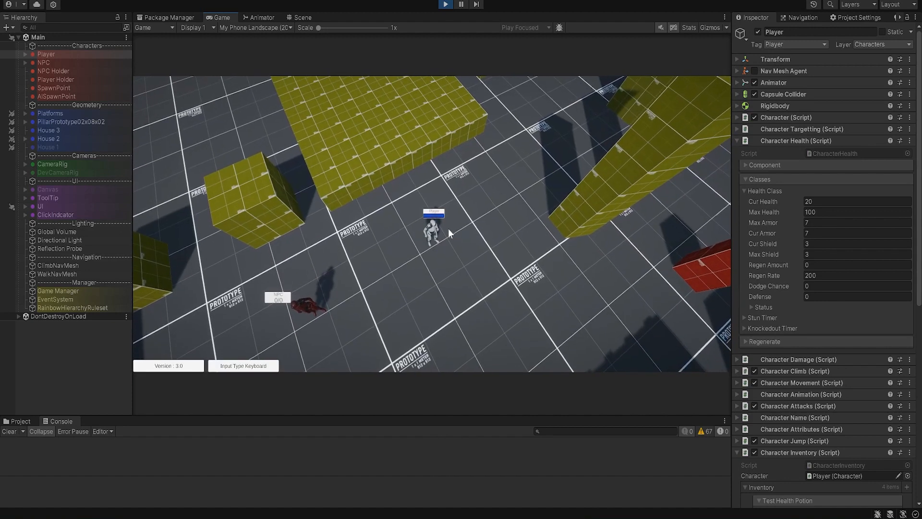
pyautogui.press('Escape')
pyautogui.click(446, 137)
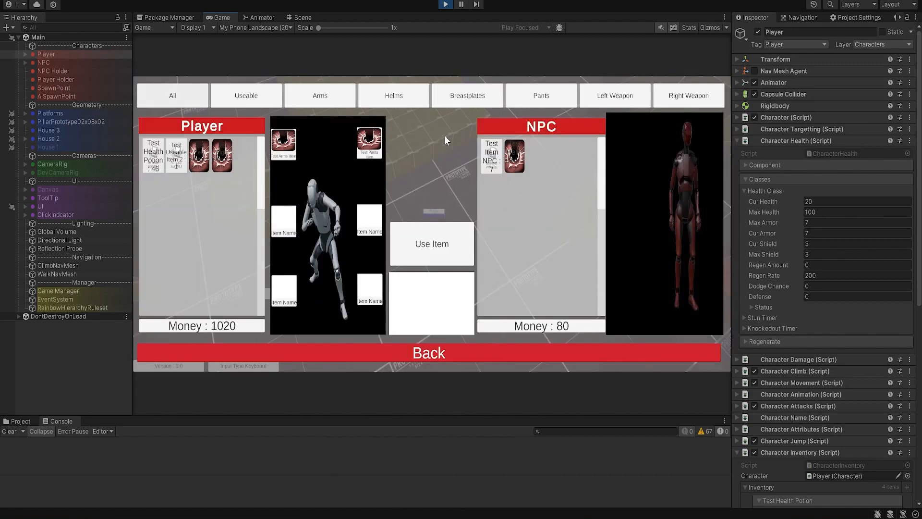
# Step: Return from the inventory to the game through the main menu and open the player's inventory directly
pyautogui.click(450, 355)
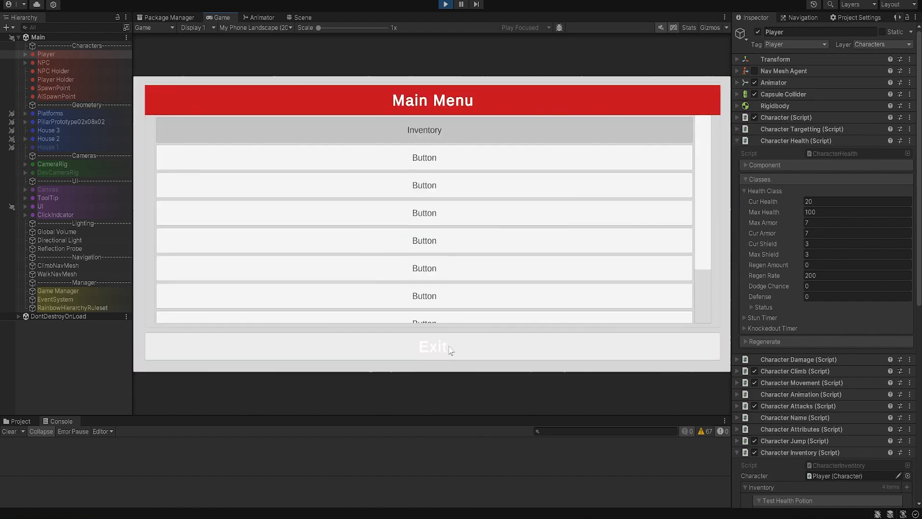
pyautogui.press('Escape')
pyautogui.press('i')
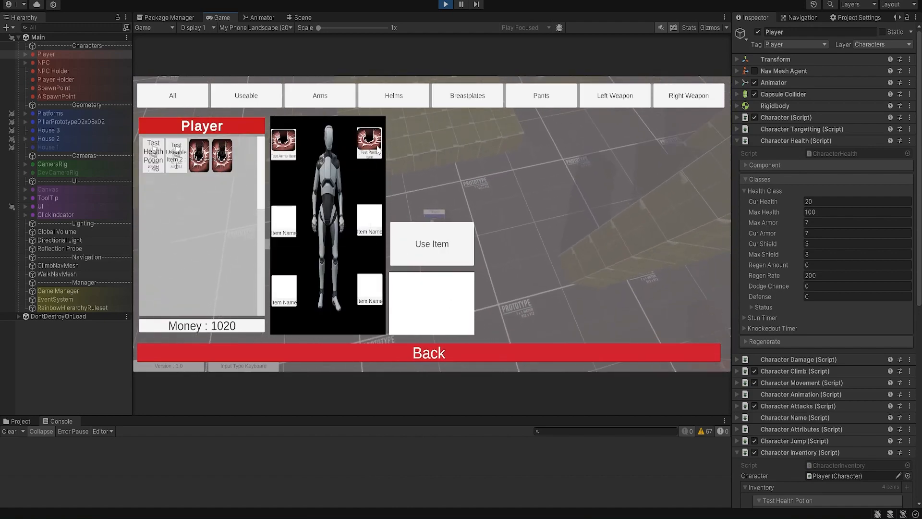
# Step: Check the Breastplates, Pants, Left Weapon and Right Weapon filters, and return from the inventory to the main menu
pyautogui.click(484, 88)
pyautogui.click(562, 94)
pyautogui.click(611, 96)
pyautogui.click(684, 94)
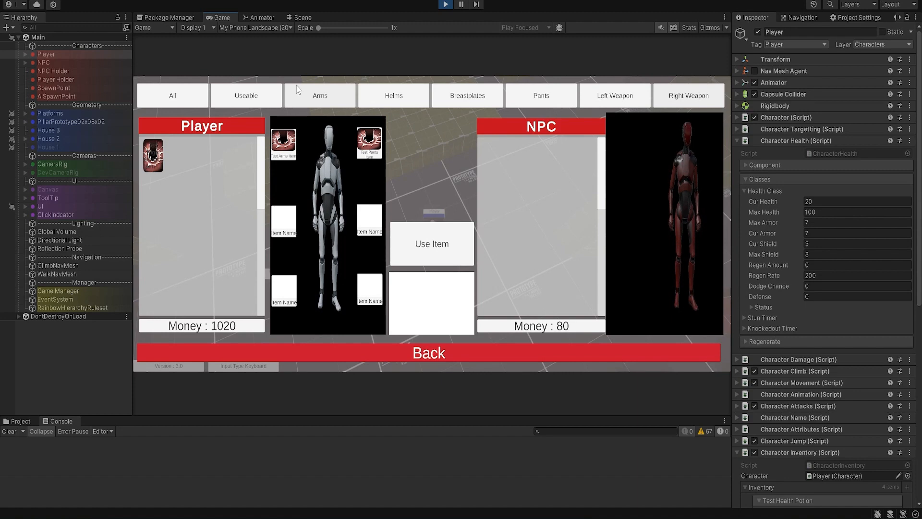
pyautogui.click(344, 358)
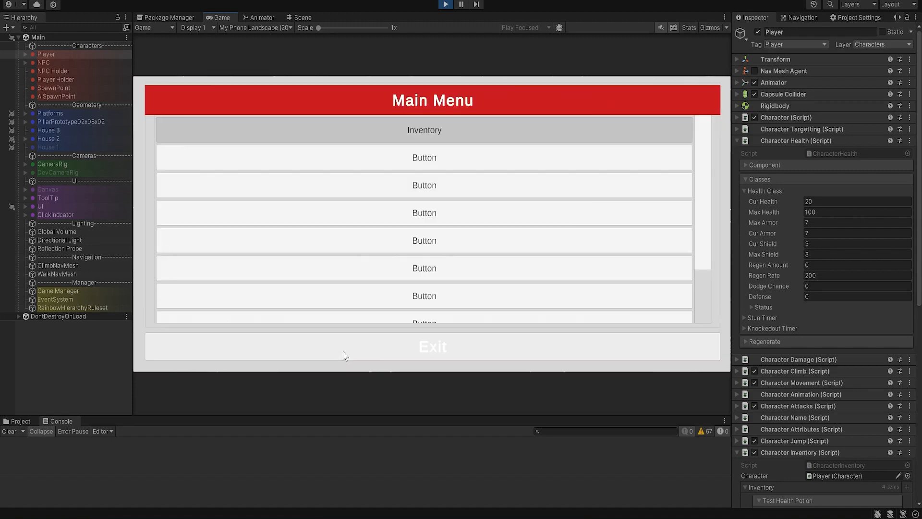
# Step: Reopen the inventory from the main menu and check the player's remaining item and the equipped arms and pants items
pyautogui.click(388, 133)
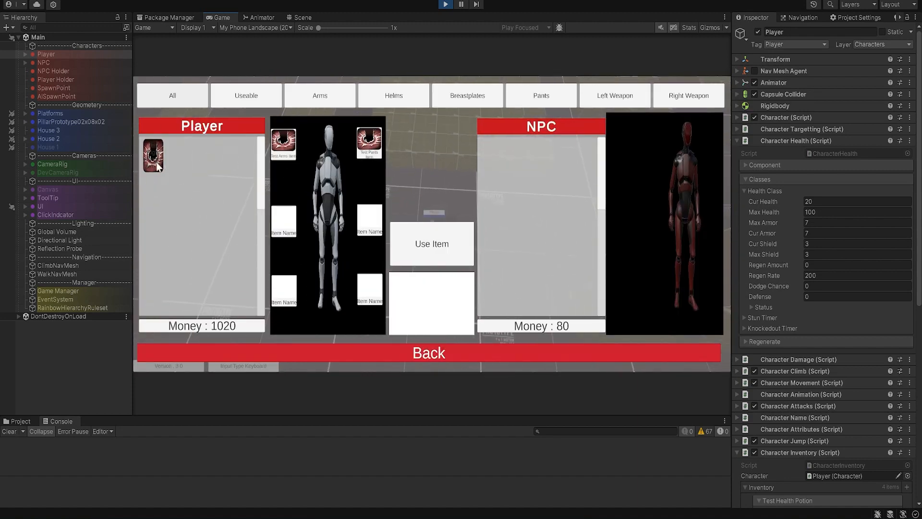
pyautogui.moveTo(157, 167)
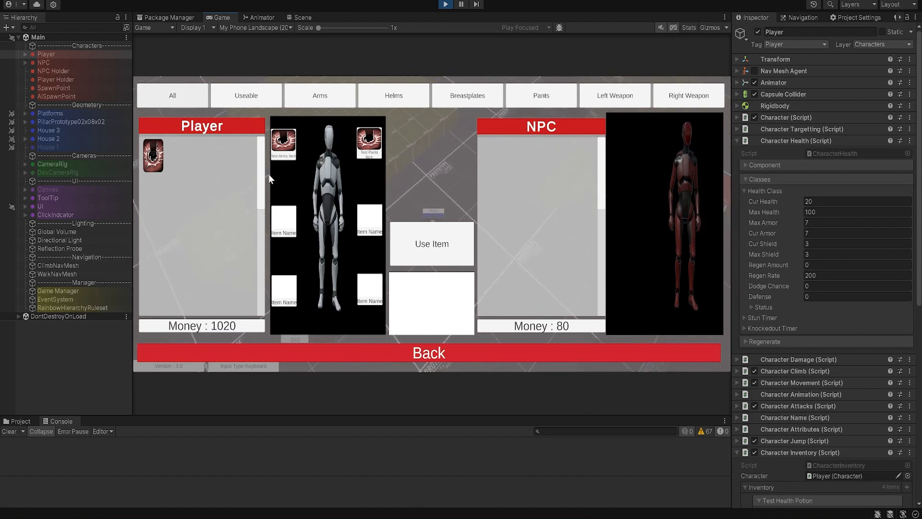
pyautogui.moveTo(280, 145)
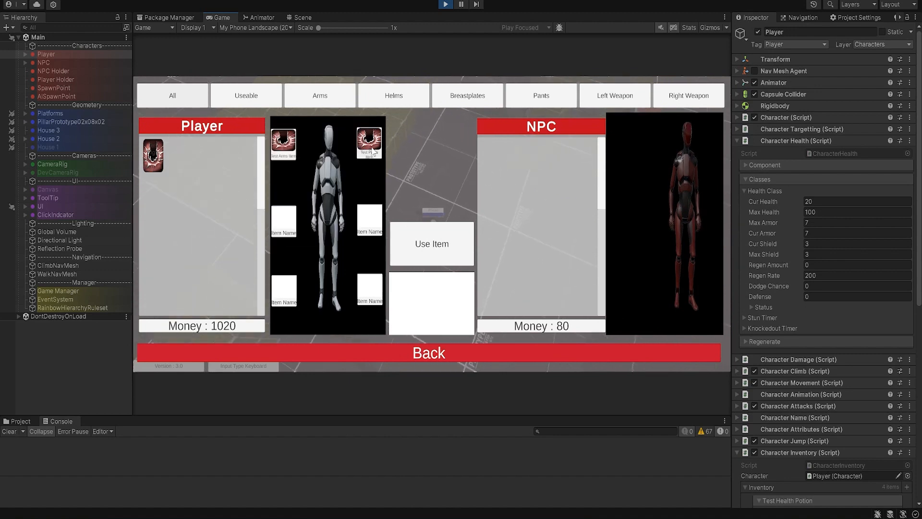
pyautogui.moveTo(373, 150)
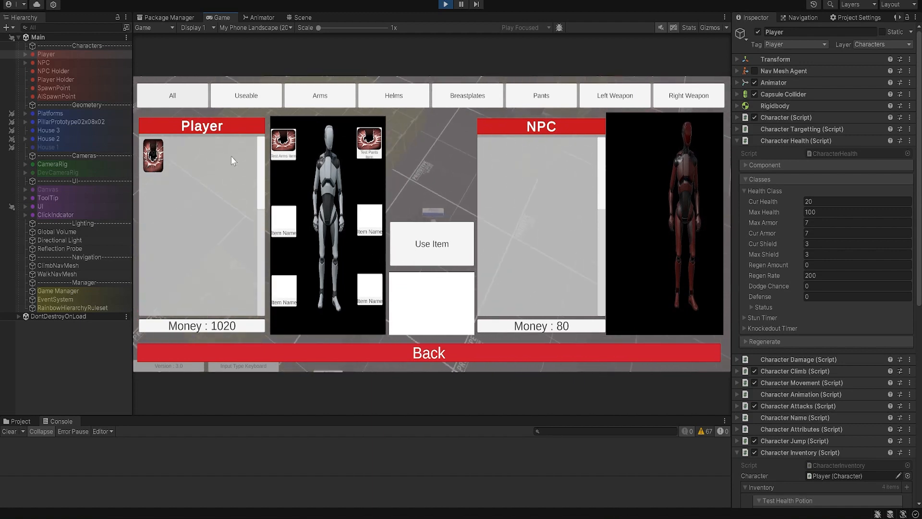
# Step: Pick up the Test Right Weapon Item from the player's inventory to view its possible drop targets, and release it back in the player's list
pyautogui.click(155, 152)
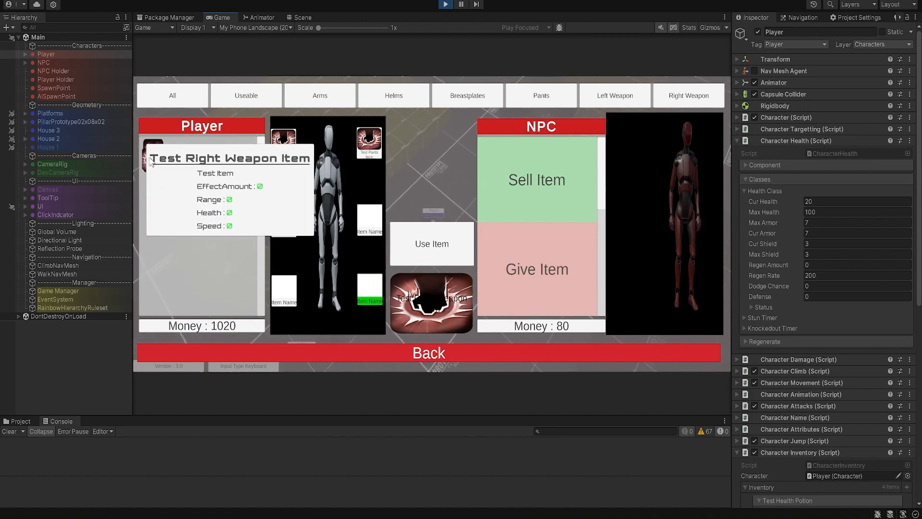
pyautogui.click(163, 166)
pyautogui.moveTo(163, 166); pyautogui.dragTo(188, 169)
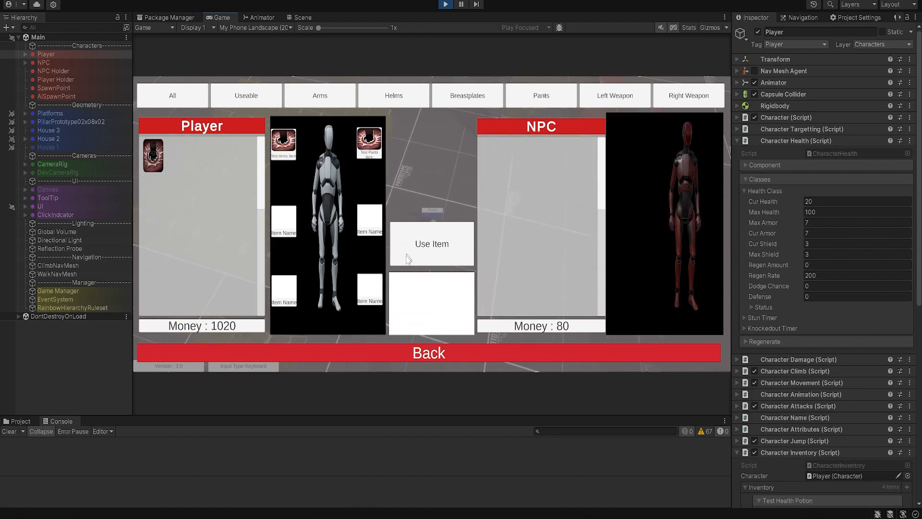
pyautogui.moveTo(154, 156); pyautogui.dragTo(210, 169)
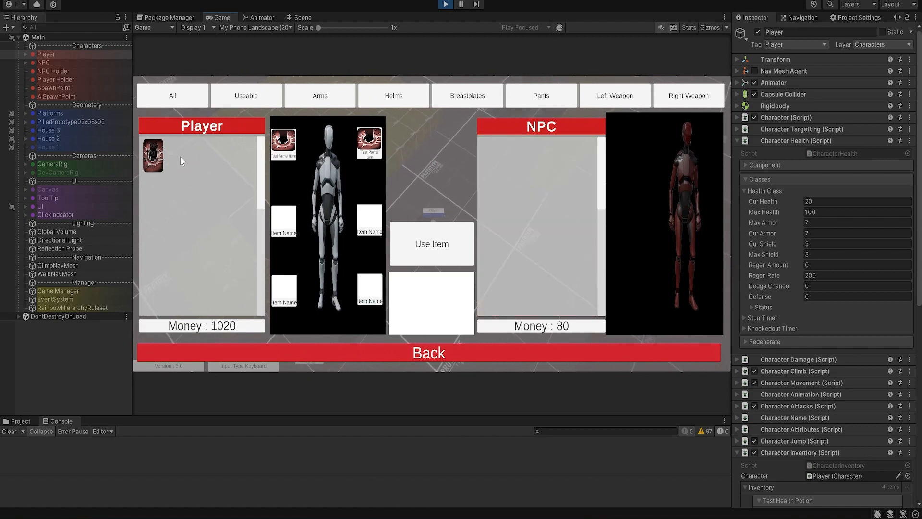